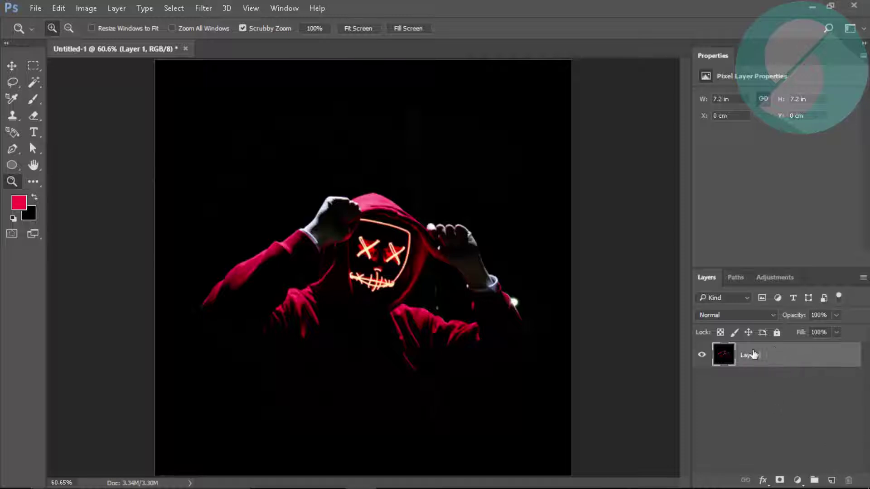
Step: Add a new empty layer and sketch a trial pen curve, then discard it
click(833, 482)
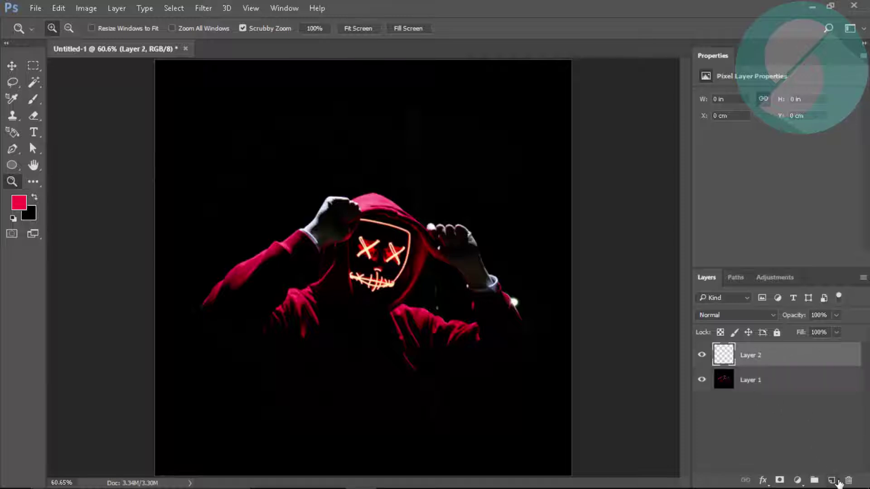
key(p)
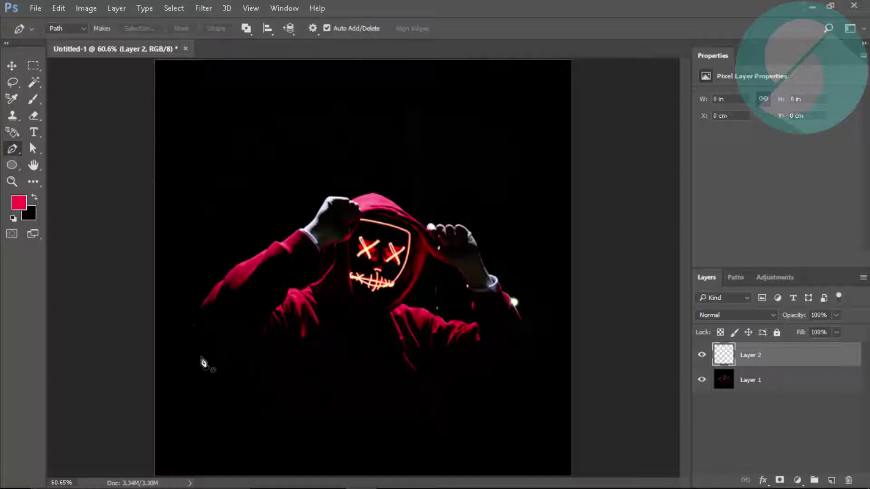
click(221, 362)
mouse_move(208, 234)
mouse_down()
mouse_move(232, 218)
mouse_move(275, 137)
mouse_up()
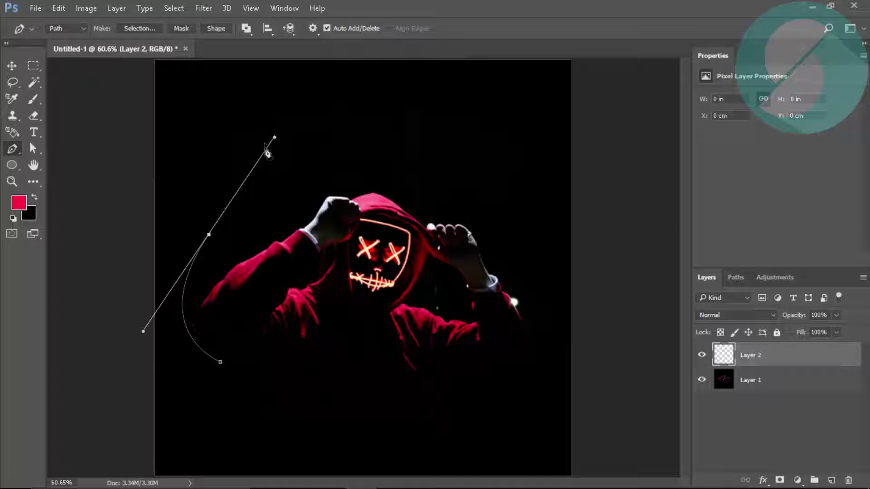
key(Escape)
Step: Draw a curved path arcing over the hood and fill it with pink-red #cc003c
click(437, 208)
mouse_move(333, 186)
mouse_down()
mouse_move(266, 220)
mouse_move(195, 217)
mouse_move(411, 256)
mouse_up()
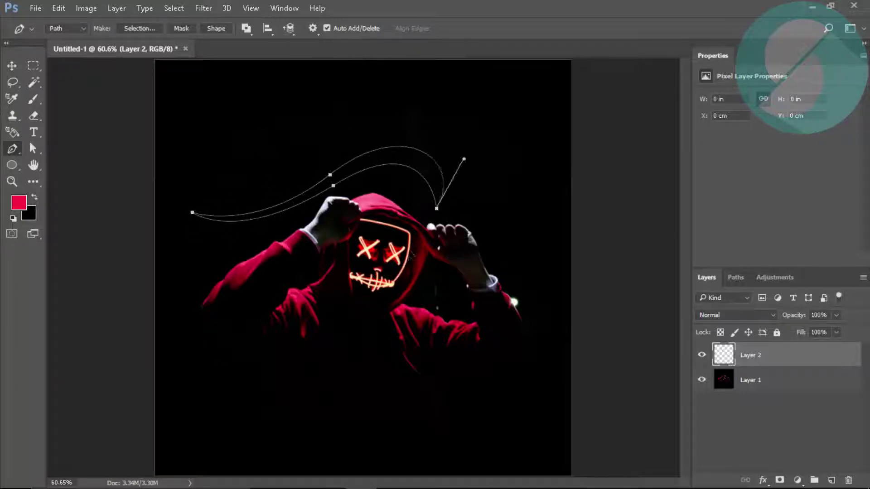
right_click(395, 164)
click(424, 249)
click(582, 146)
click(583, 119)
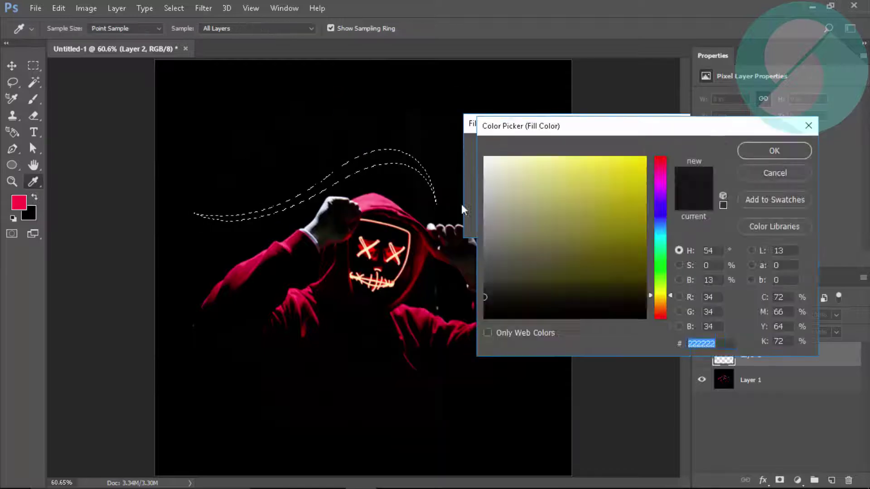
click(661, 158)
click(774, 150)
click(583, 146)
click(583, 119)
click(381, 203)
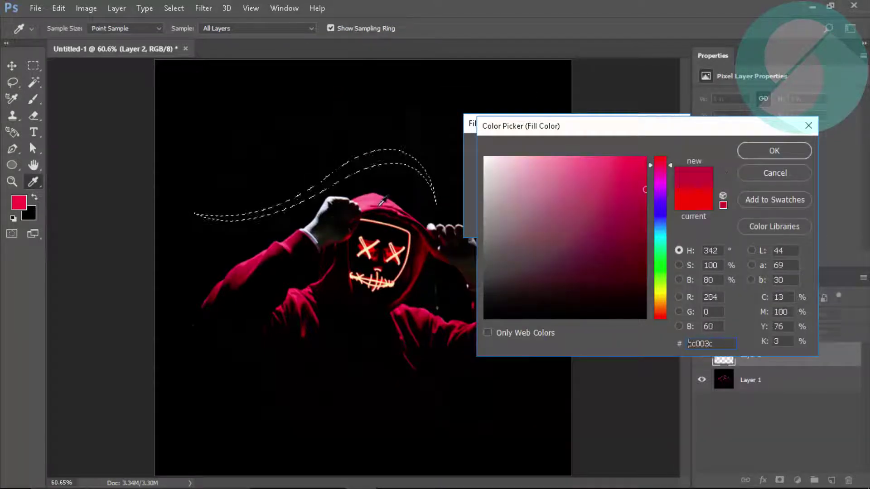
click(645, 159)
click(774, 150)
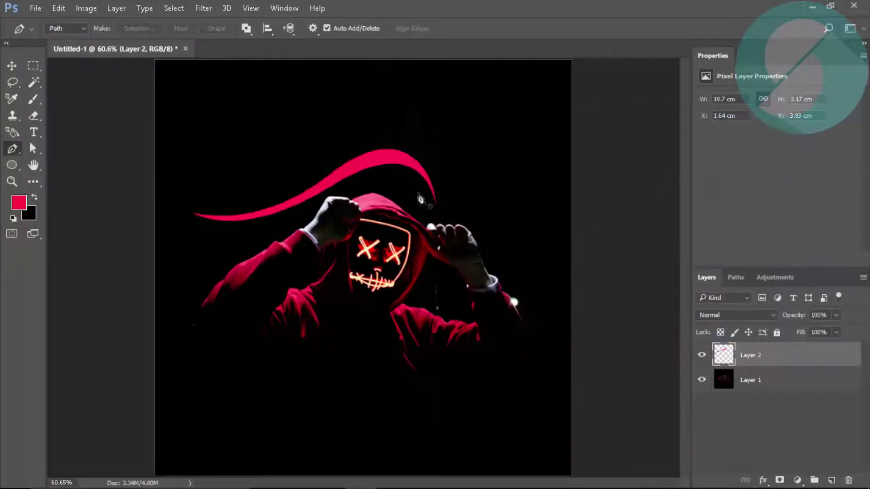
Step: Draw a closed wave path beside the right hand, fill it pink-red, and deselect
click(445, 300)
drag(467, 207, 515, 233)
drag(530, 307, 486, 369)
mouse_move(546, 212)
mouse_down()
mouse_move(521, 181)
mouse_move(535, 174)
mouse_up()
drag(529, 265, 529, 319)
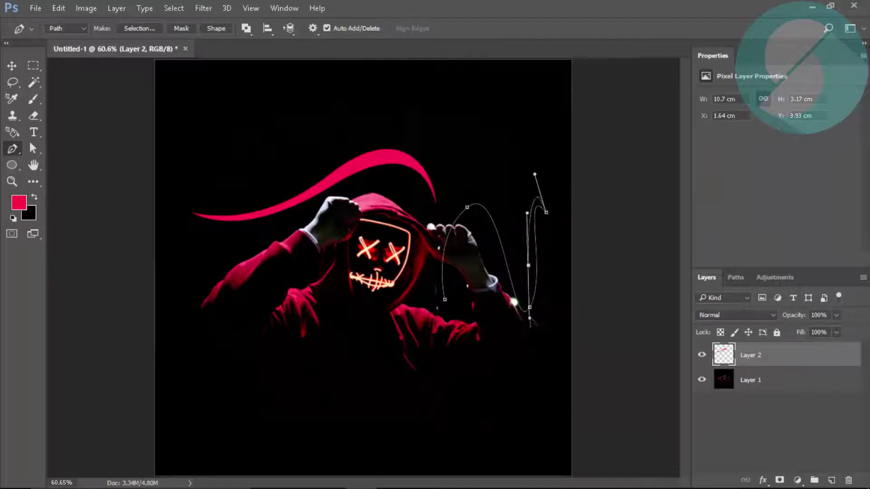
drag(493, 199, 476, 131)
drag(445, 300, 404, 243)
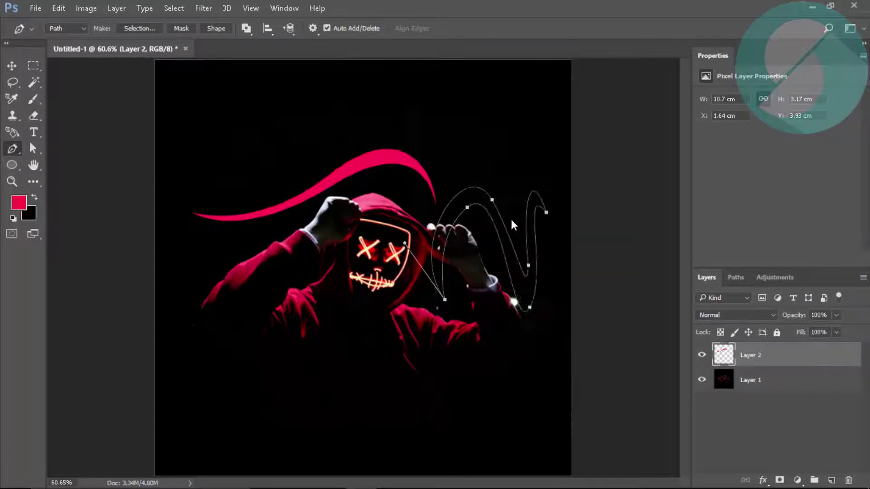
key(ctrl+Return)
key(alt+BackSpace)
key(ctrl+d)
Step: Add a layer mask to the pink strokes layer
key(w)
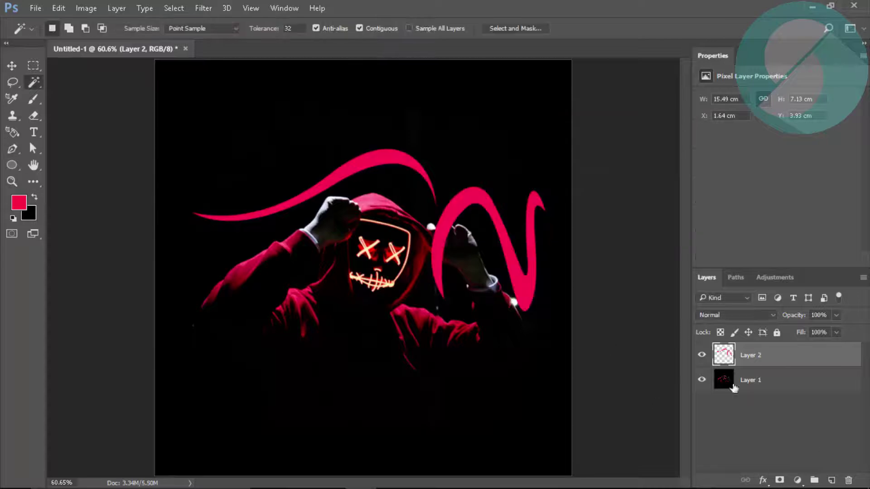
click(734, 387)
click(780, 480)
Step: Zoom in on the raised hand and paint black on the mask over the fingers
drag(753, 379, 754, 355)
scroll(458, 235, up, 5)
key(b)
mouse_move(389, 254)
mouse_down()
mouse_move(410, 386)
mouse_move(383, 344)
mouse_up()
key(bracketright)
key(bracketright)
key(bracketright)
right_click(362, 292)
key(Return)
drag(362, 292, 405, 340)
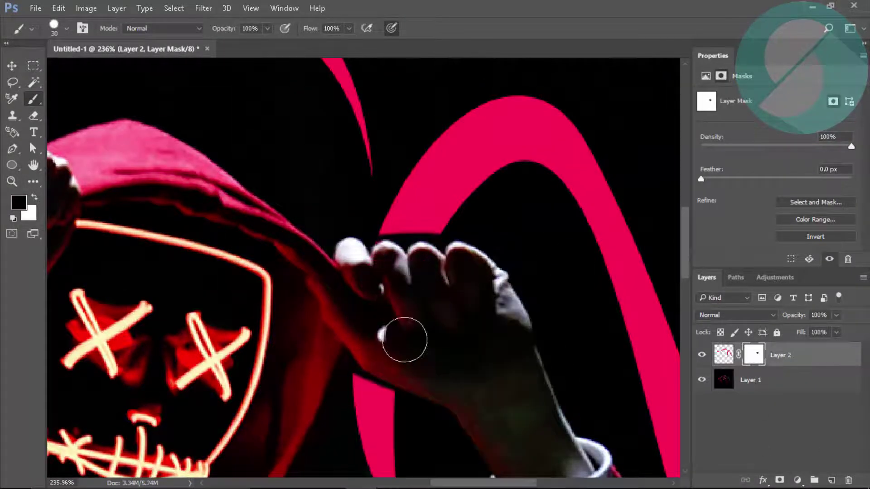
right_click(404, 340)
key(Escape)
Step: Restore the pink edge against the fingertips with a small white brush, checking at full view
drag(390, 290, 408, 290)
key(bracketleft)
key(bracketleft)
key(bracketleft)
key(x)
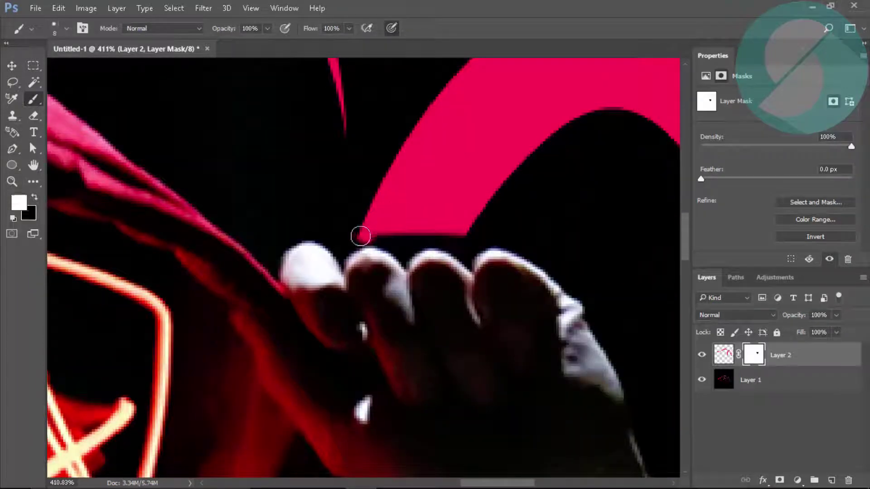
drag(360, 237, 462, 254)
key(x)
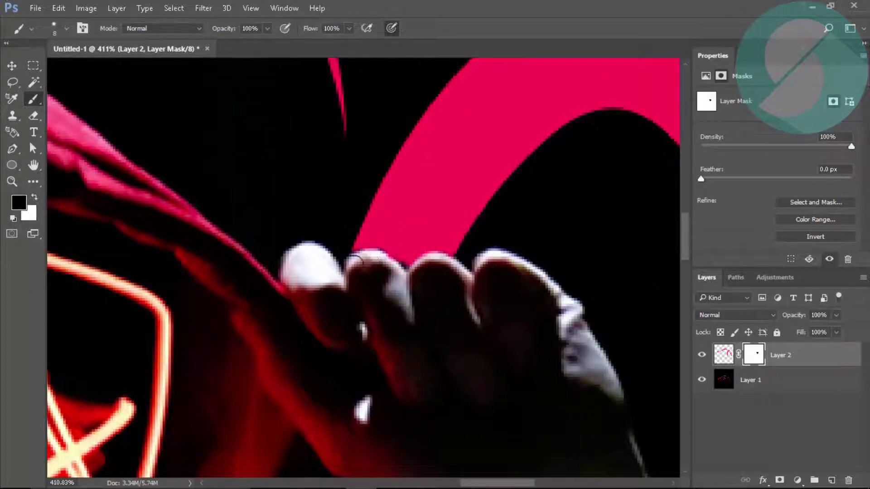
drag(356, 258, 486, 254)
key(x)
key(ctrl+0)
drag(450, 298, 576, 236)
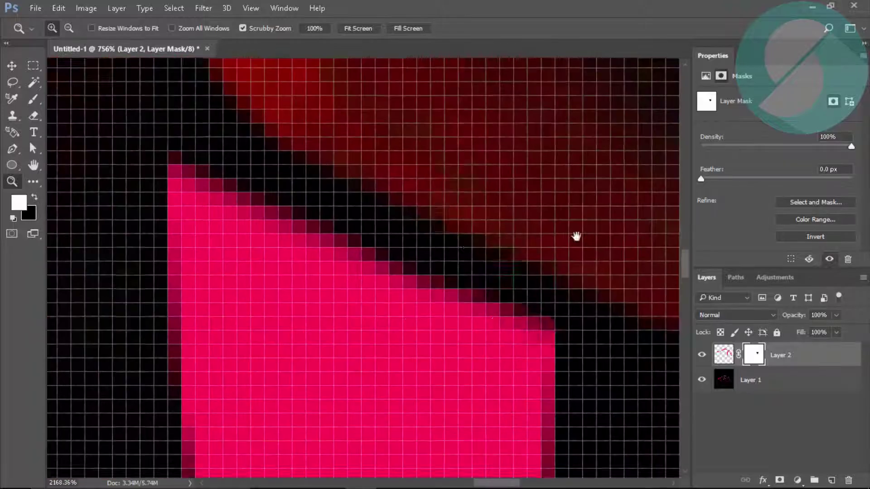
key(ctrl+0)
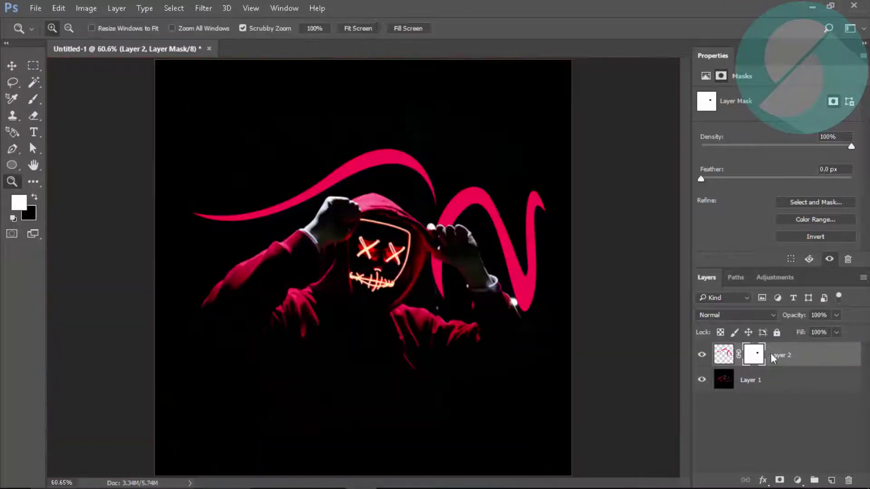
right_click(755, 354)
Step: Apply the mask, add a new layer below, and draw a closed curve down the figure's left side
click(769, 390)
ctrl+click(832, 481)
key(p)
click(179, 274)
drag(201, 388, 189, 413)
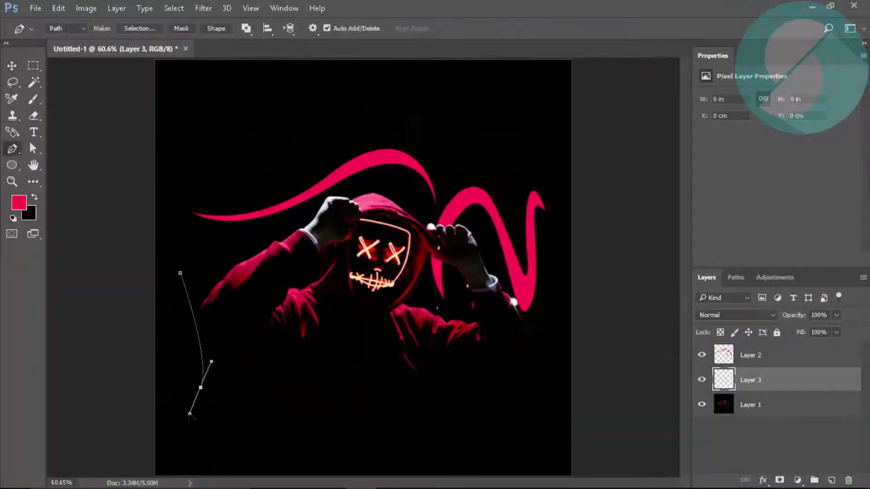
drag(313, 430, 398, 418)
drag(208, 388, 227, 316)
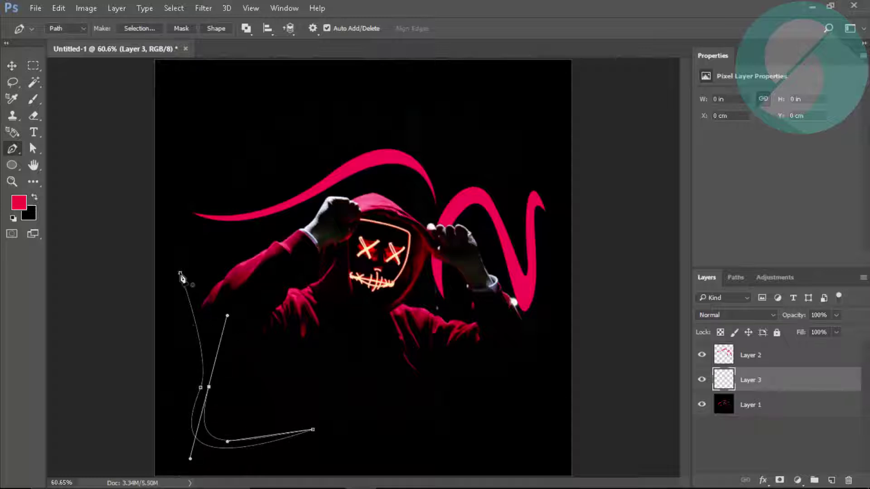
drag(180, 273, 206, 307)
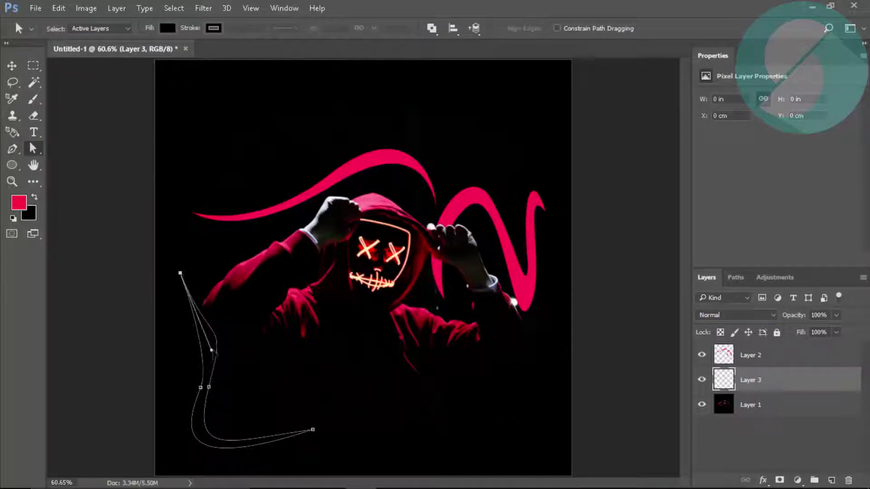
Step: Reshape the left curve and stroke it with a tapered pink brush
drag(210, 376, 214, 380)
drag(194, 460, 176, 461)
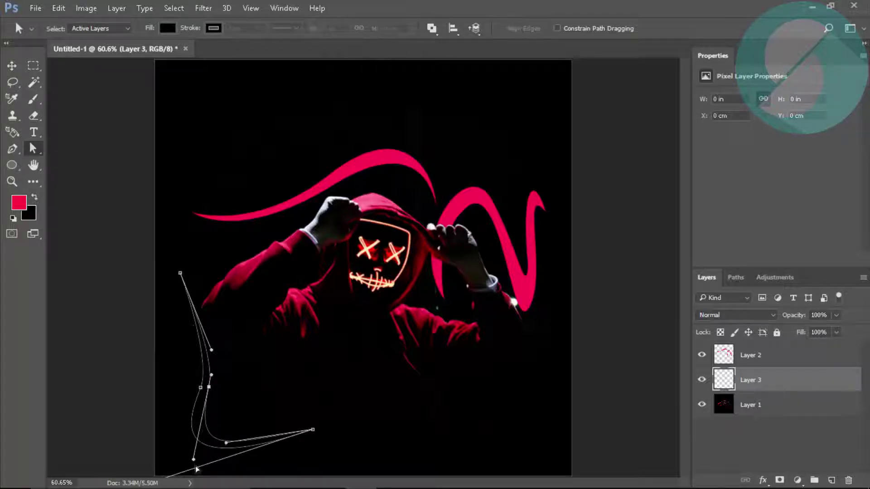
right_click(209, 377)
click(254, 155)
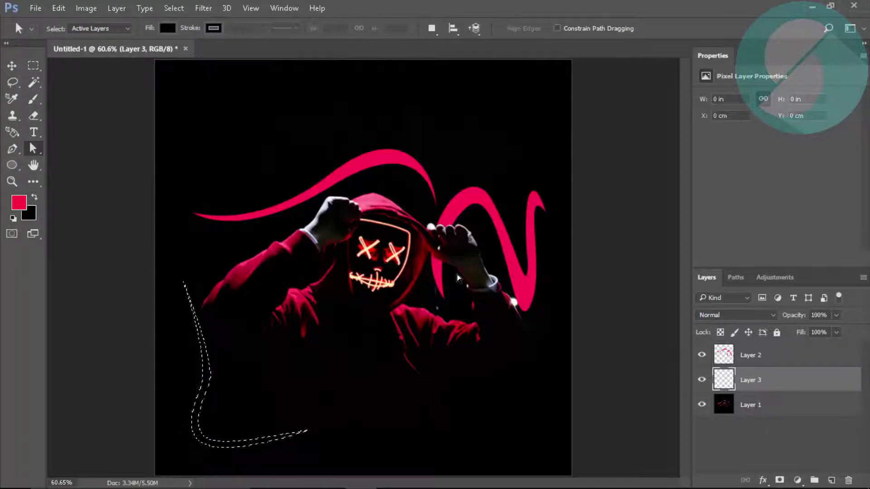
key(Return)
Step: Draw a curve sweeping along the bottom to the lower right and stroke it pink
key(p)
click(368, 422)
drag(416, 407, 406, 474)
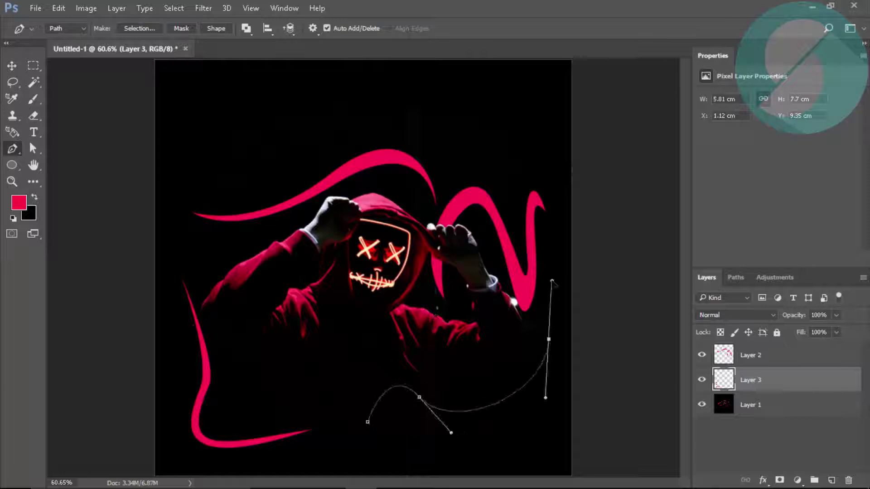
drag(548, 339, 555, 430)
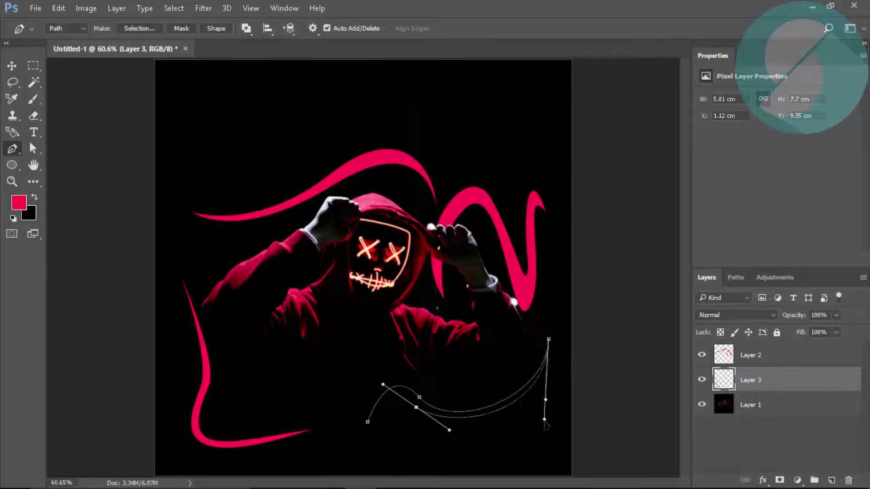
drag(368, 422, 363, 434)
key(Return)
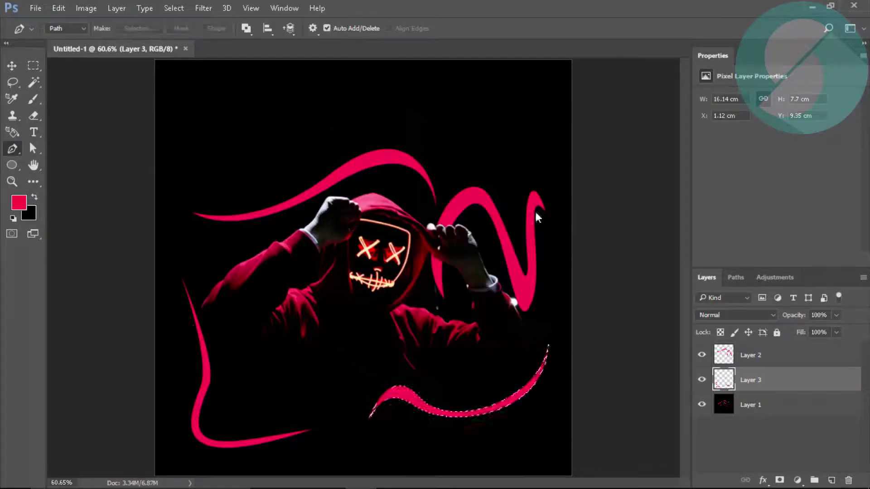
Step: Draw a curve at the upper left and stroke it pink
click(214, 259)
drag(175, 212, 155, 287)
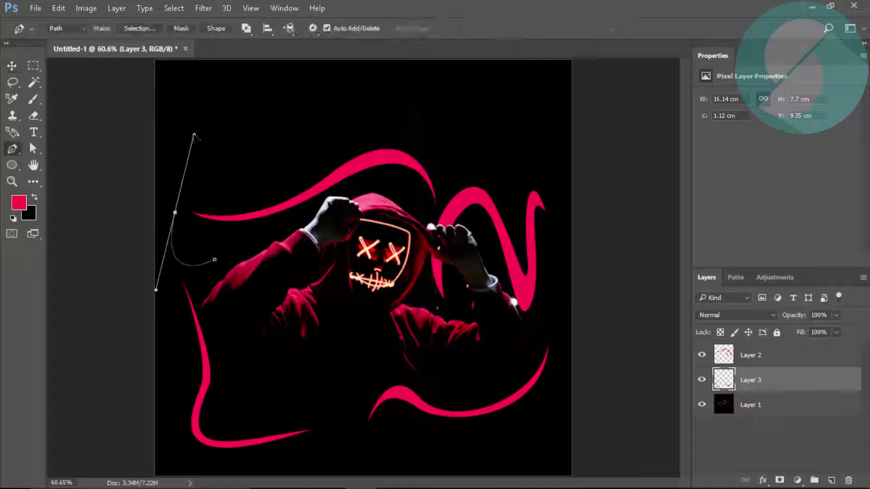
drag(193, 127, 218, 169)
drag(180, 224, 119, 320)
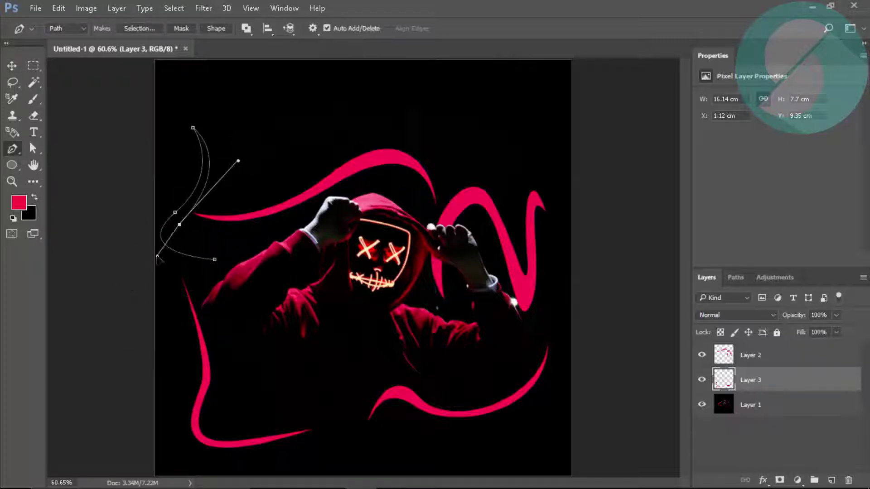
click(215, 259)
key(Return)
key(v)
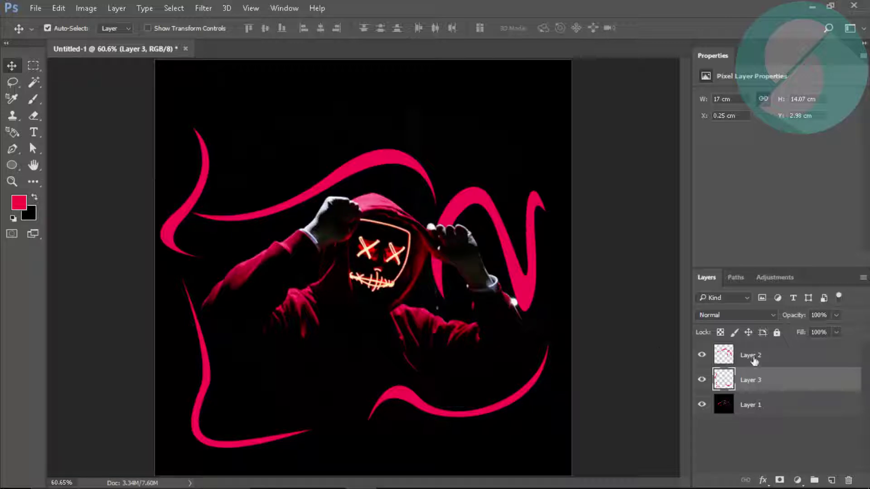
Step: Merge the two stroke layers into one
shift+click(784, 358)
key(ctrl+e)
right_click(822, 354)
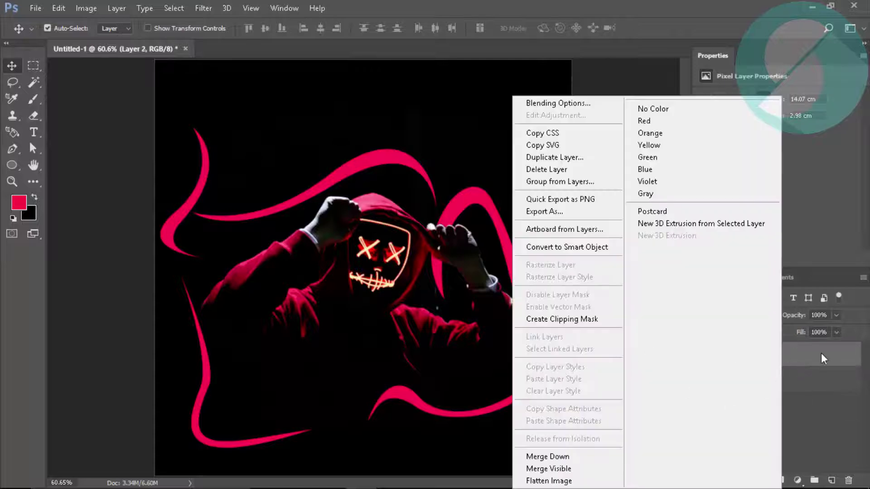
click(821, 358)
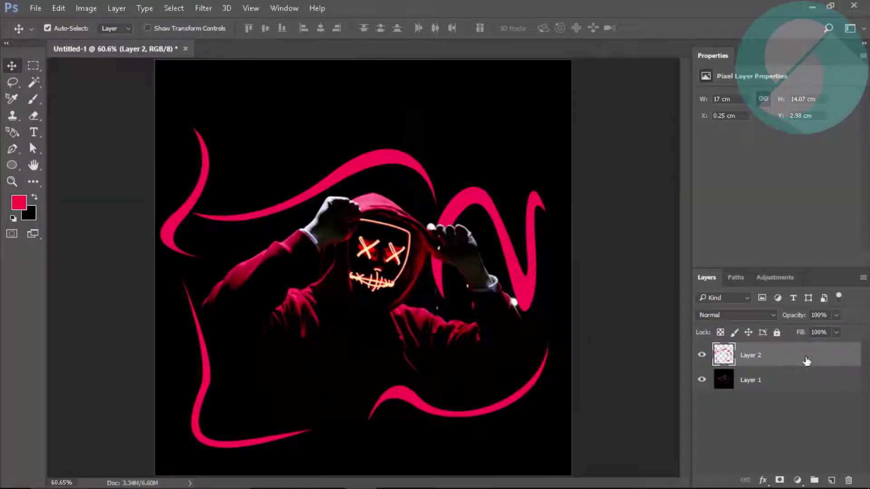
Step: Add an Inner Glow coloured #ff0046 at 28% opacity
double_click(502, 334)
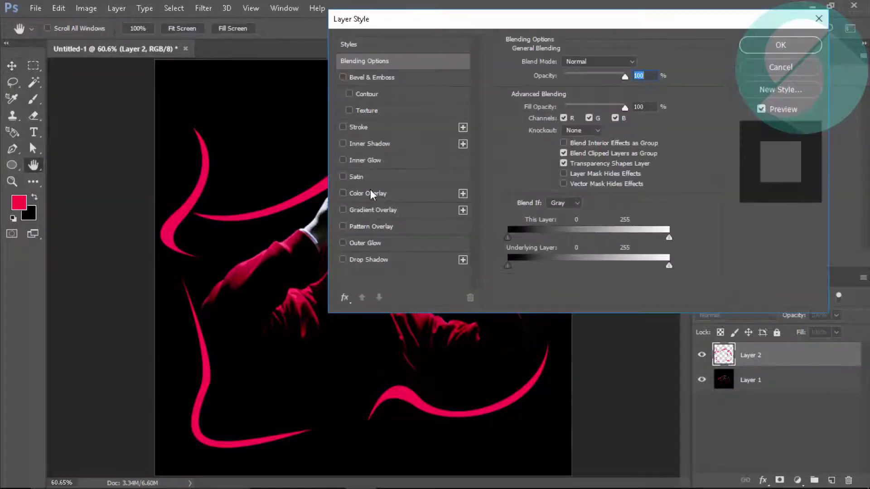
click(365, 161)
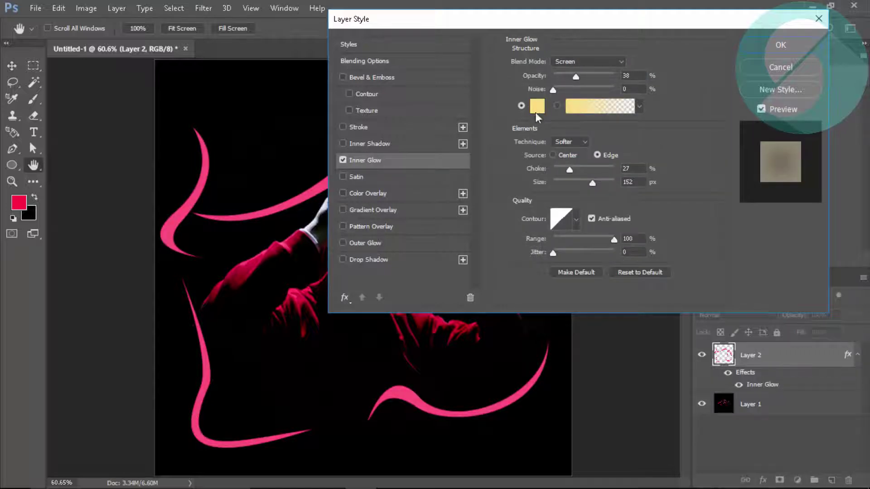
click(537, 106)
text(ff0046)
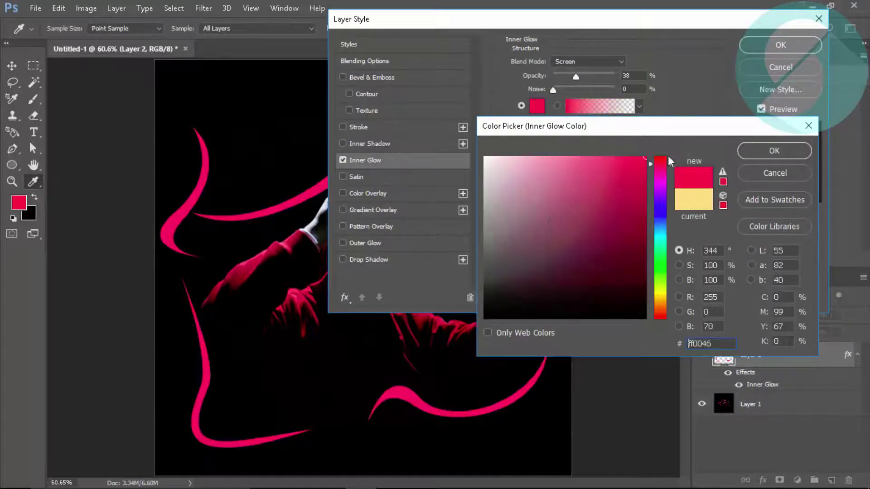
drag(608, 169, 575, 138)
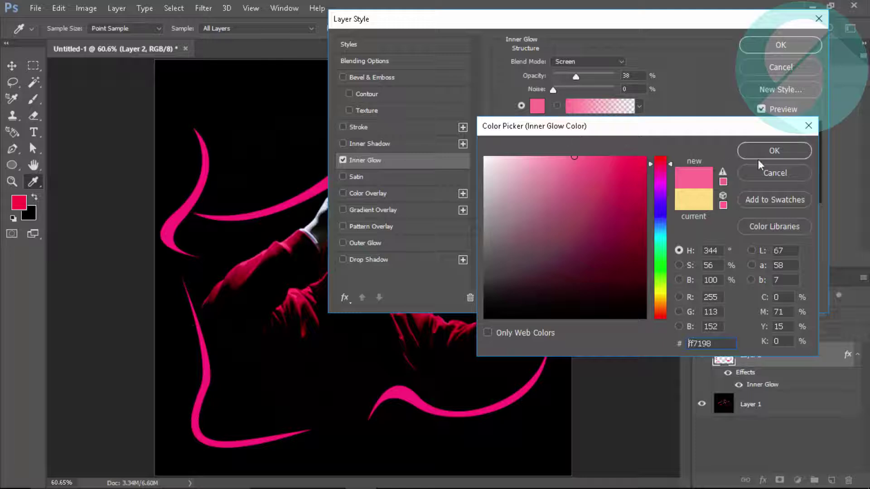
click(639, 161)
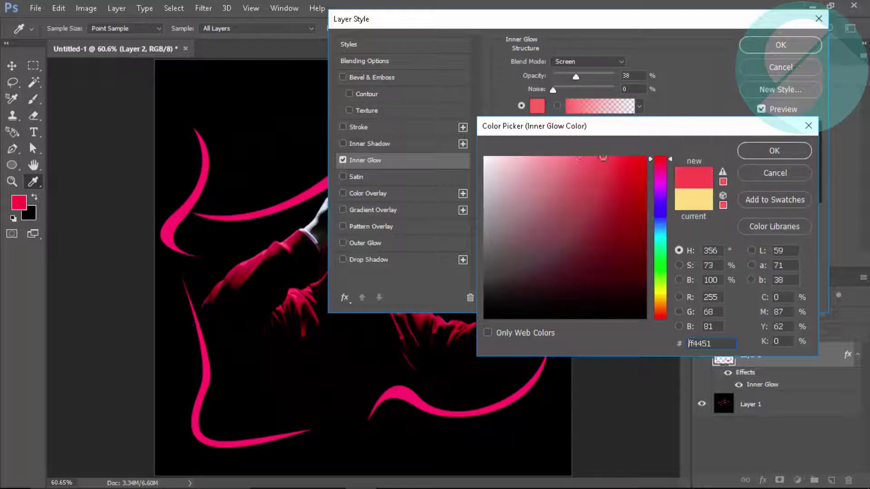
click(775, 151)
drag(576, 76, 566, 76)
Step: Enable a pink Outer Glow at about 18% opacity with wider spread and size
click(365, 243)
click(537, 105)
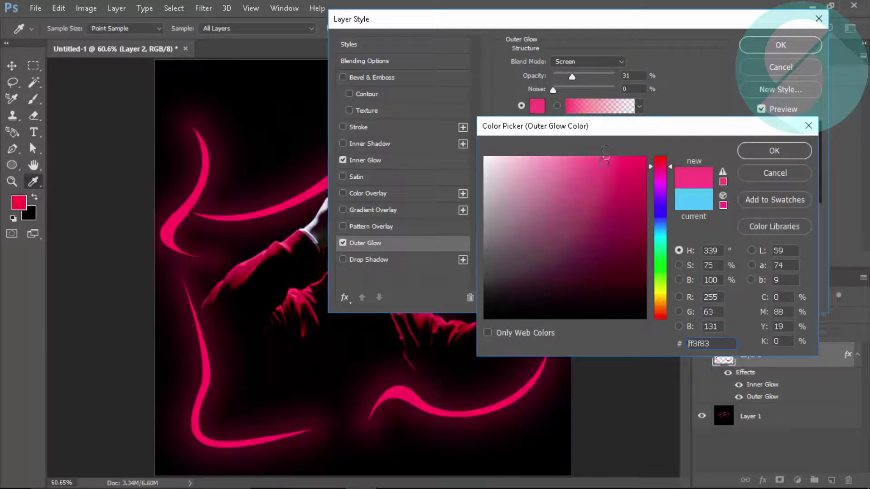
click(775, 151)
drag(569, 77, 564, 76)
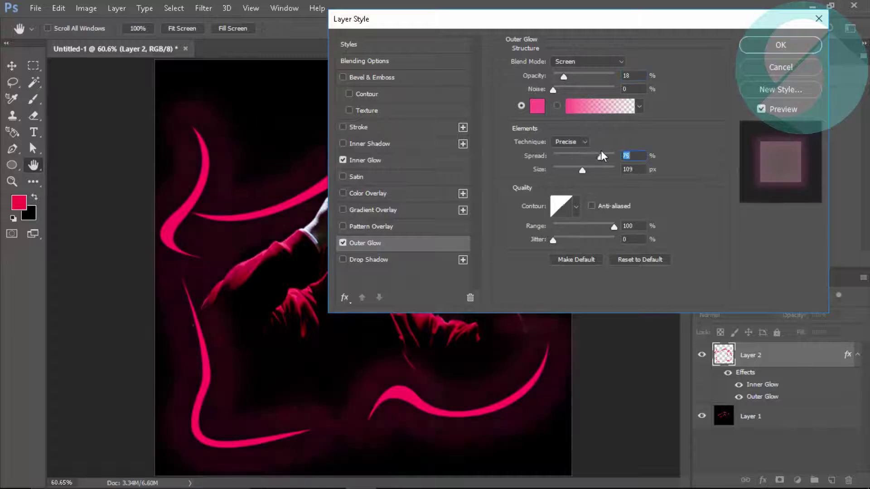
drag(601, 157, 579, 156)
drag(589, 169, 563, 171)
drag(564, 77, 571, 77)
Step: Set the Inner Glow to white in Screen mode with adjusted choke and larger size
click(407, 159)
click(537, 106)
click(487, 152)
click(775, 150)
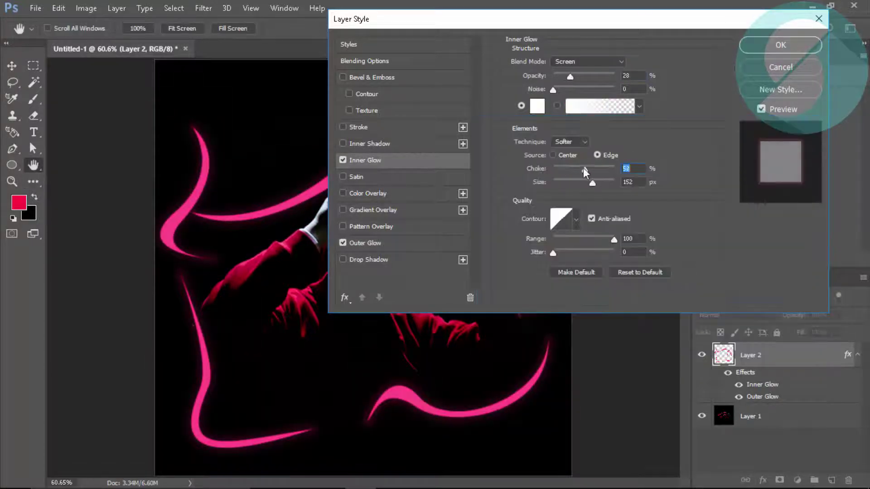
drag(583, 170, 561, 169)
drag(585, 182, 617, 180)
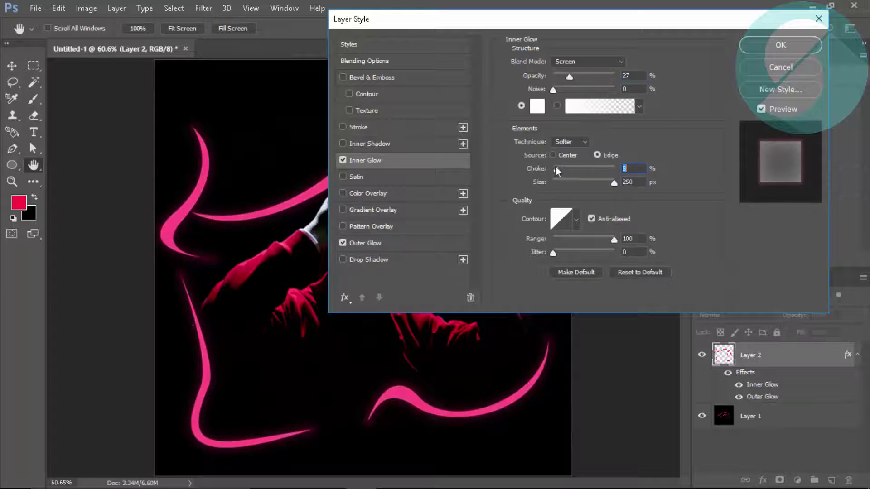
click(588, 62)
click(562, 80)
click(587, 61)
click(572, 149)
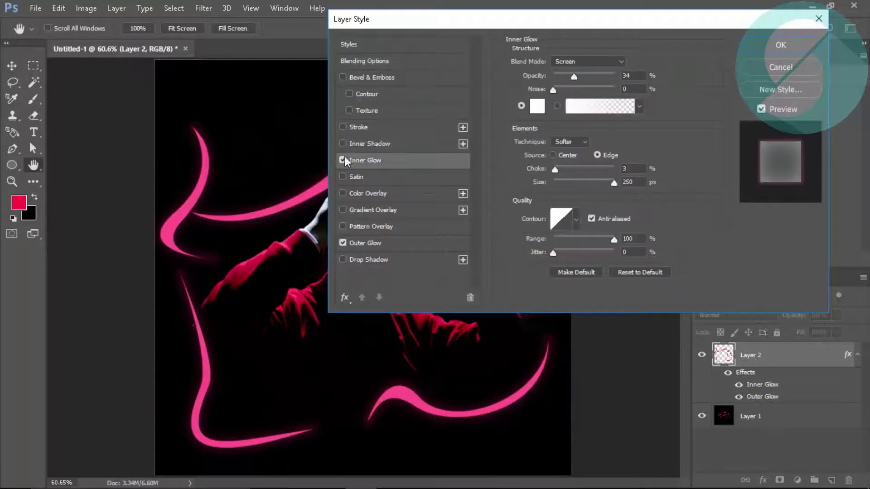
Step: Apply the glow effects and duplicate the glowing strokes layer
click(537, 106)
click(775, 150)
click(780, 45)
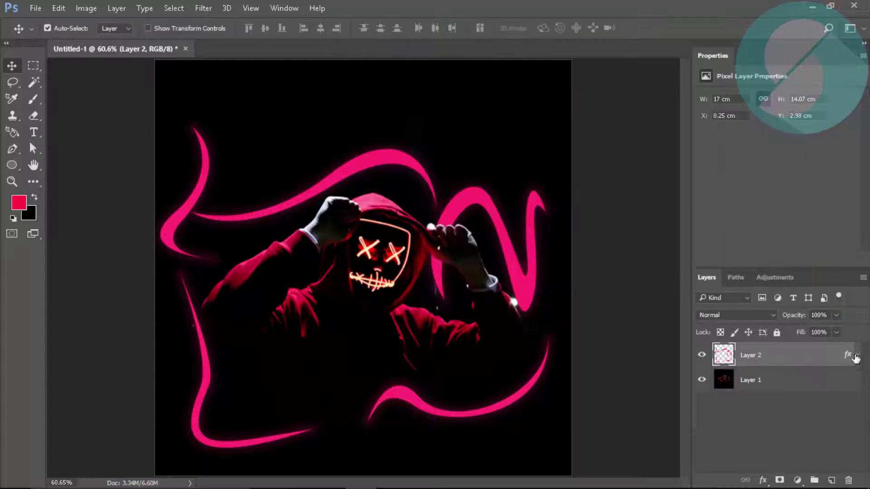
mouse_move(771, 361)
mouse_down()
mouse_move(779, 382)
mouse_move(794, 380)
mouse_up()
double_click(806, 382)
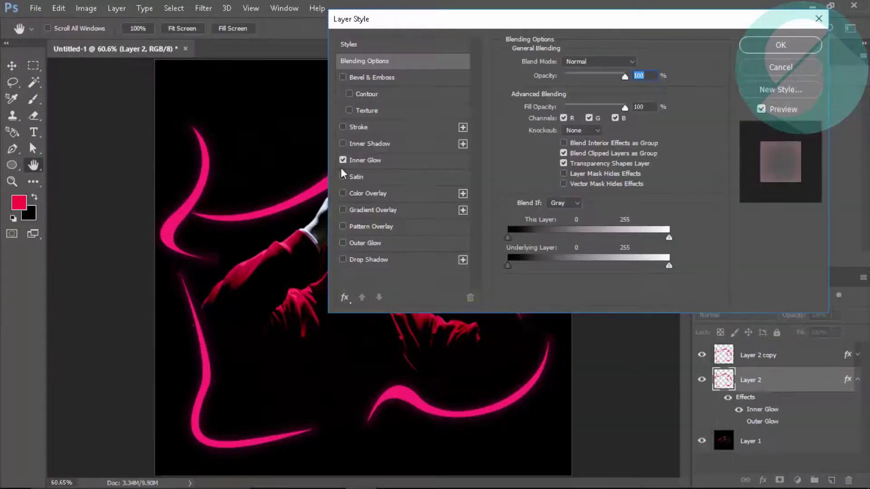
click(781, 45)
Step: Blur Layer 2 heavily with Gaussian Blur at a radius of about 156
click(858, 380)
click(204, 8)
click(399, 174)
drag(593, 311, 624, 310)
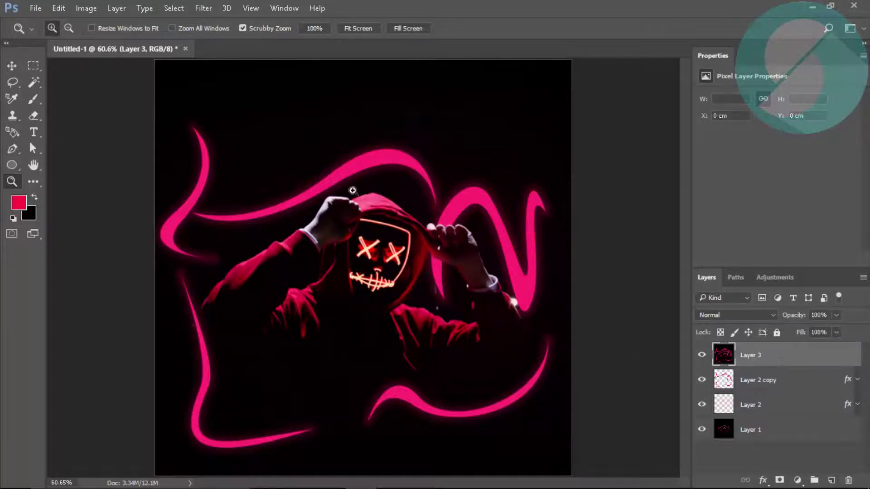
Step: Try Camera Raw temperature -18, tint +10 and exposure tweaks, cancel them, and delete Layer 3
click(212, 7)
click(234, 81)
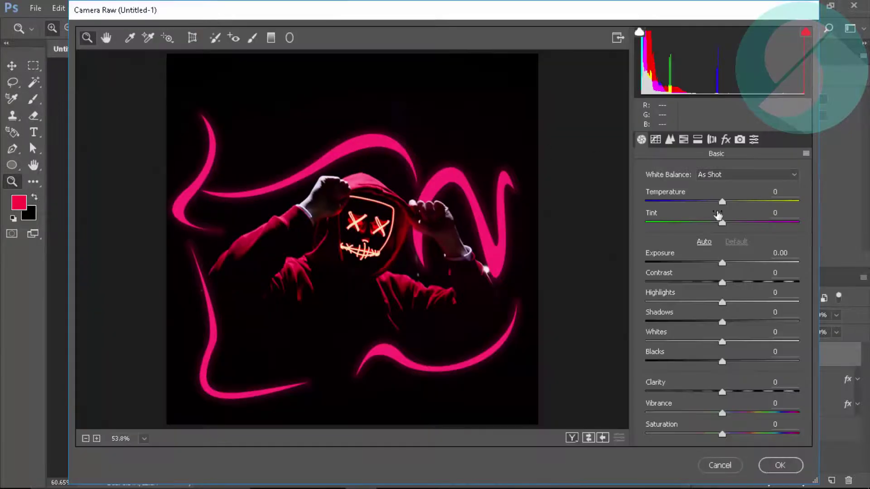
mouse_move(722, 200)
mouse_down()
mouse_move(685, 203)
mouse_move(708, 202)
mouse_move(730, 223)
mouse_up()
click(723, 263)
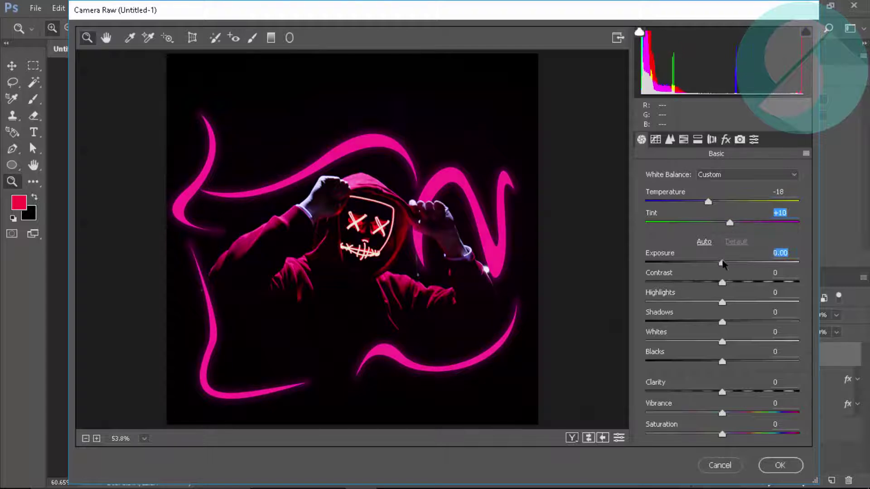
mouse_move(722, 263)
mouse_down()
mouse_move(815, 280)
mouse_move(615, 278)
mouse_move(717, 282)
mouse_up()
double_click(718, 281)
double_click(729, 262)
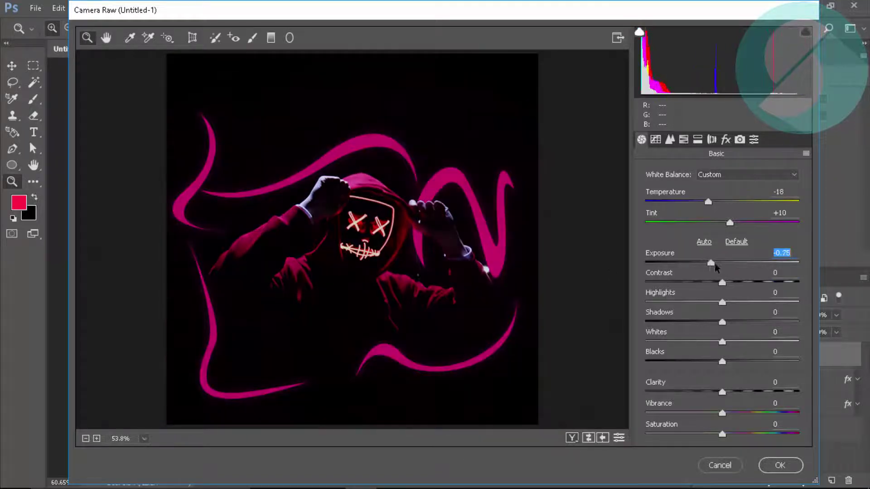
double_click(756, 341)
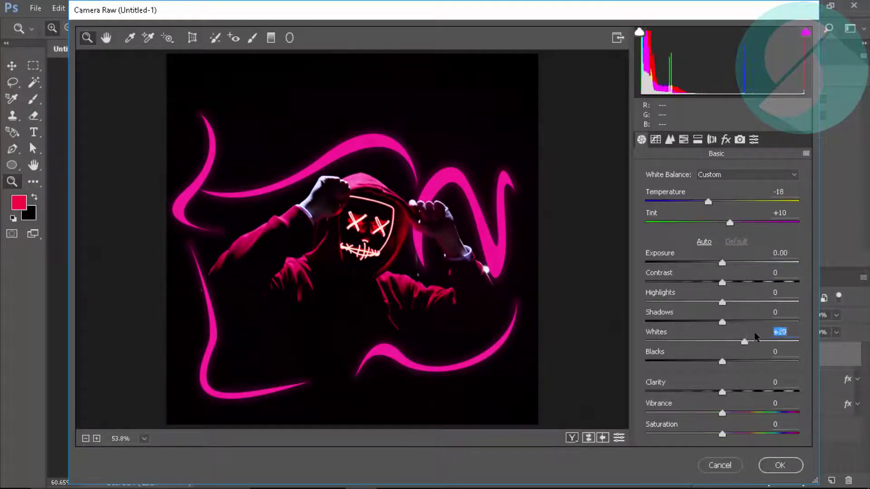
click(723, 469)
key(Delete)
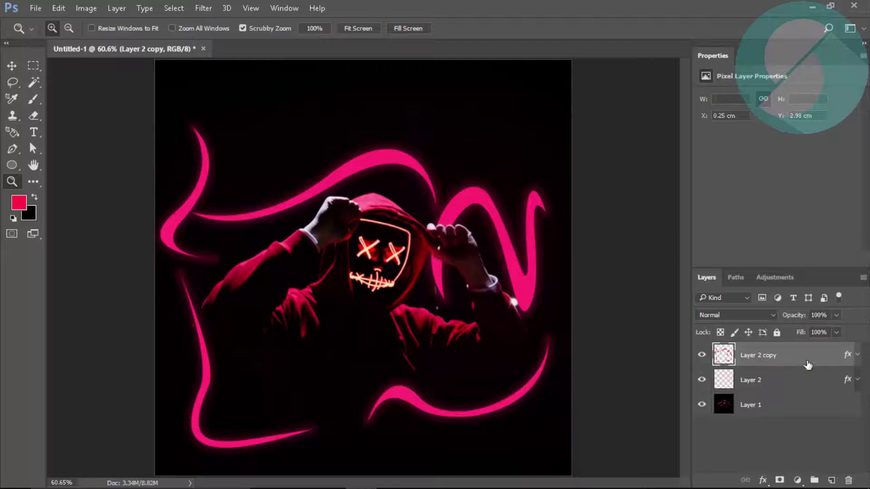
Step: Soften Layer 2 copy with a 1.8-pixel Gaussian Blur
click(203, 9)
click(408, 194)
drag(560, 305, 543, 307)
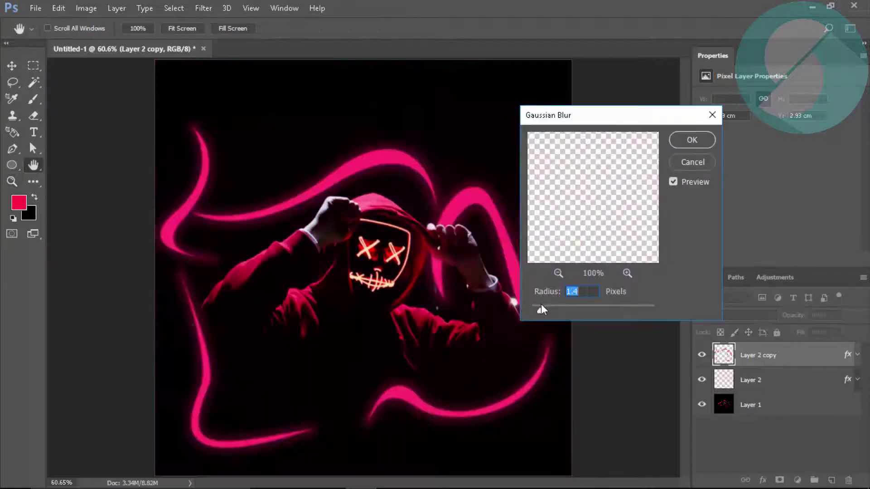
click(692, 141)
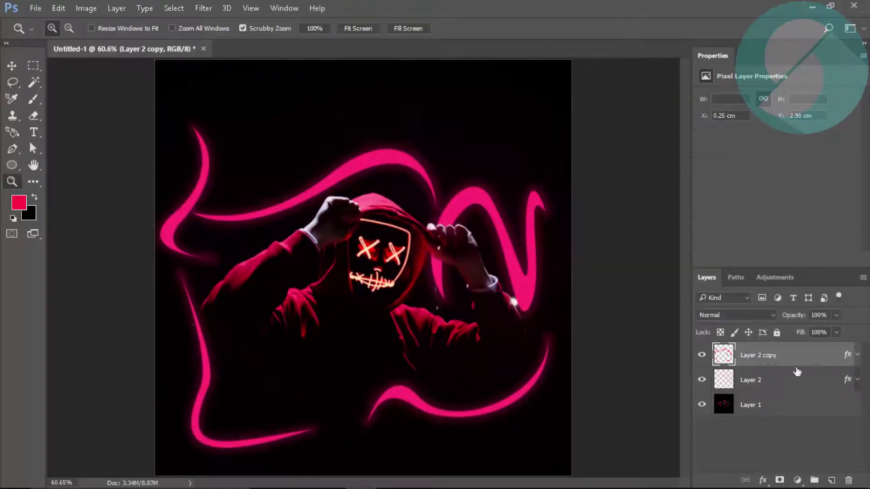
Step: Stamp all visible content into a new merged Layer 3
click(203, 8)
key(Escape)
click(203, 8)
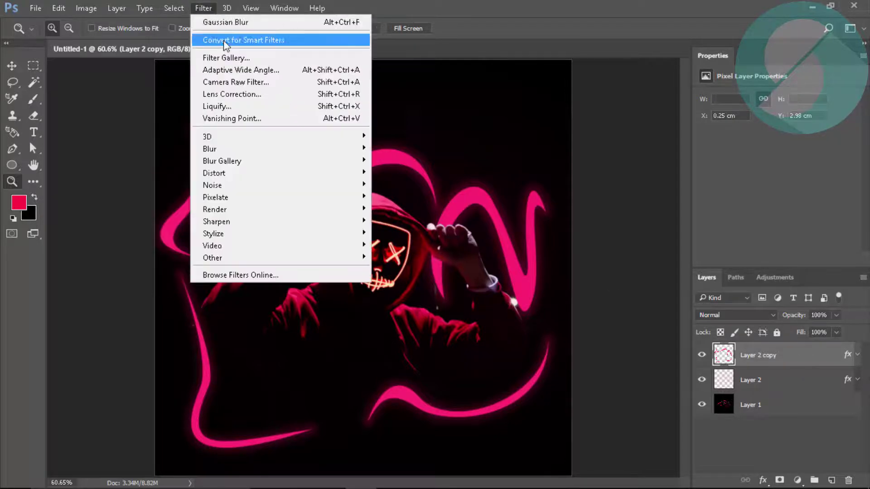
click(223, 88)
click(721, 465)
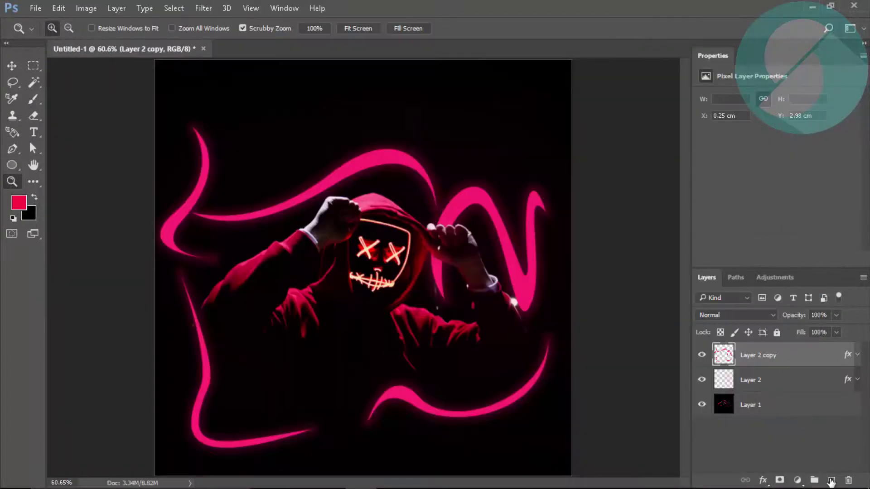
click(832, 481)
key(ctrl+shift+alt+e)
click(203, 8)
Step: Open Camera Raw Filter on Layer 3 and set saturation to +5 and clarity to +10
click(224, 86)
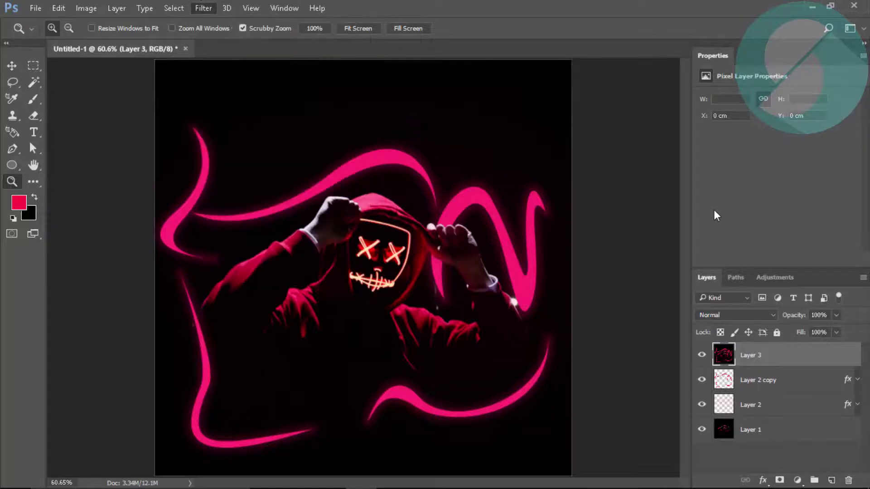
mouse_move(722, 434)
mouse_down()
mouse_move(766, 435)
mouse_move(726, 433)
mouse_up()
mouse_move(722, 392)
mouse_down()
mouse_move(757, 391)
mouse_move(737, 393)
mouse_up()
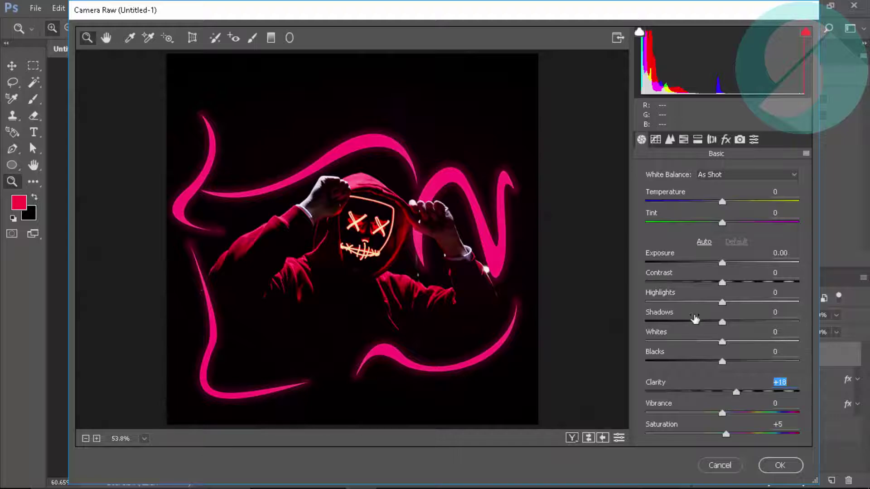
text(10)
Step: Set temperature to −20 and tint to +10, nudge highlights, deepen blacks and lower contrast
drag(761, 202, 678, 203)
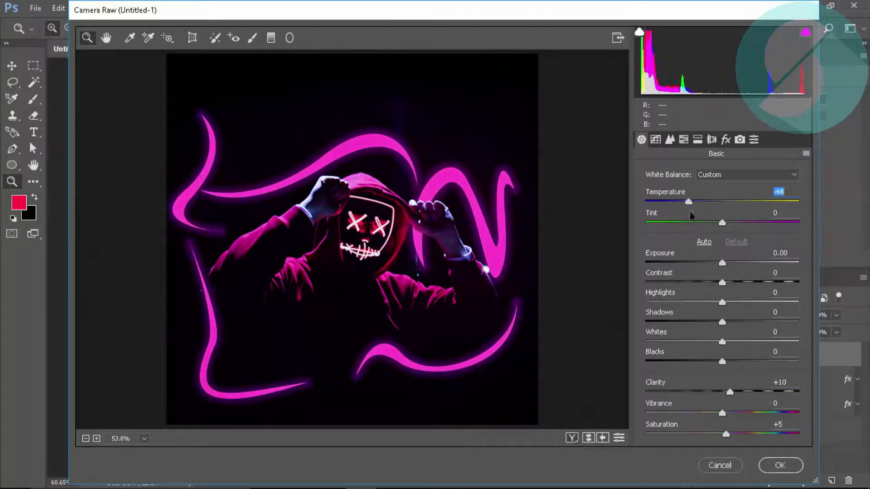
text(-35)
click(775, 212)
text(+13)
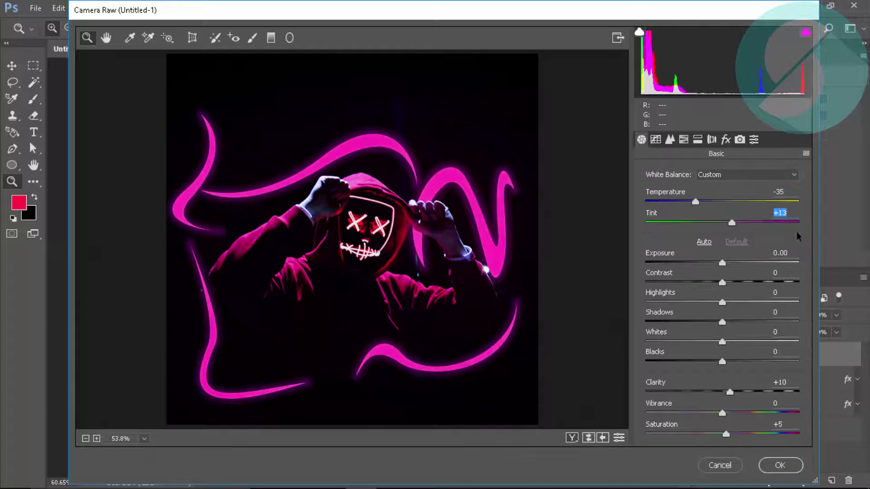
text(10)
text(-20)
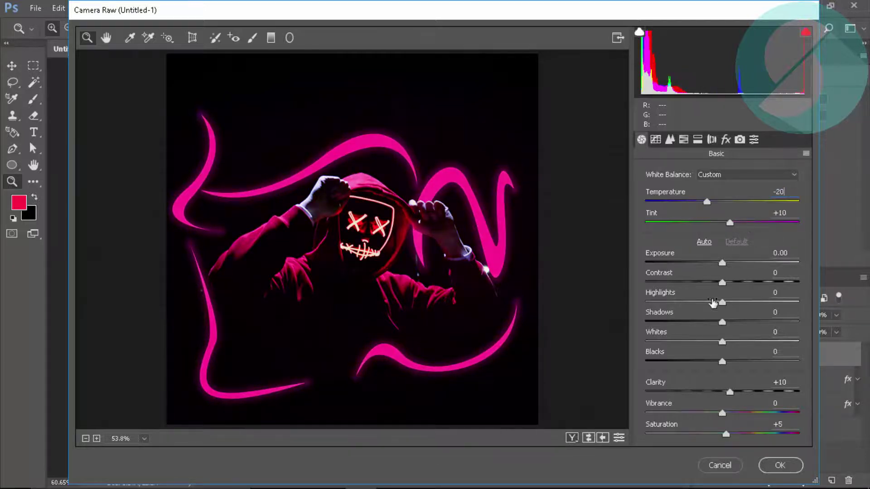
mouse_move(723, 302)
mouse_down()
mouse_move(770, 282)
mouse_move(726, 283)
mouse_up()
drag(722, 361, 628, 364)
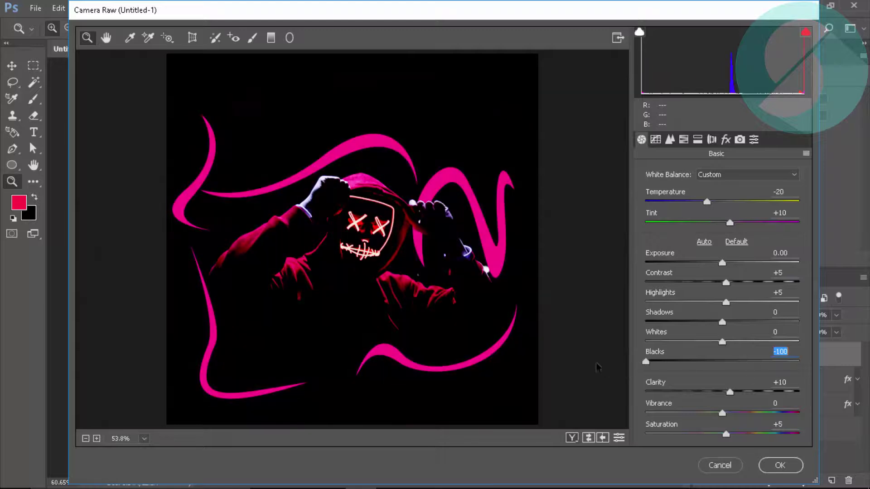
Step: Set Detail to 50, brighten red luminance, raise highlight split-tone saturation to 20, and apply
click(670, 139)
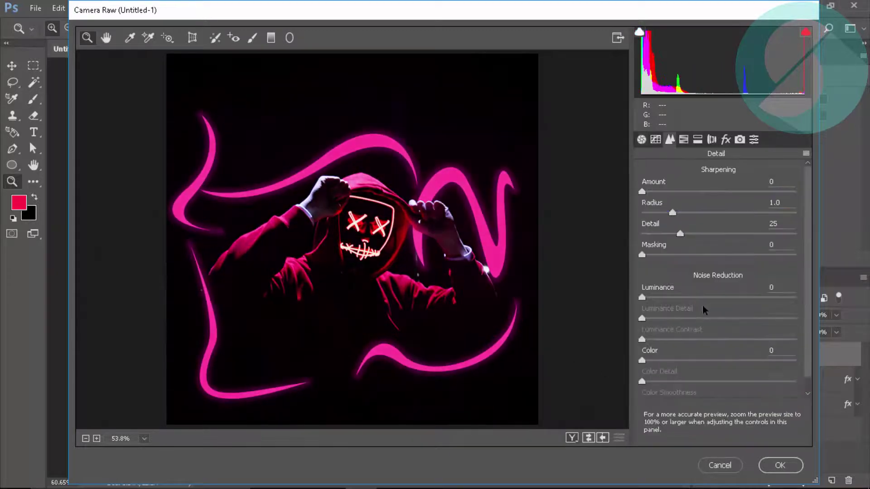
text(50)
click(684, 139)
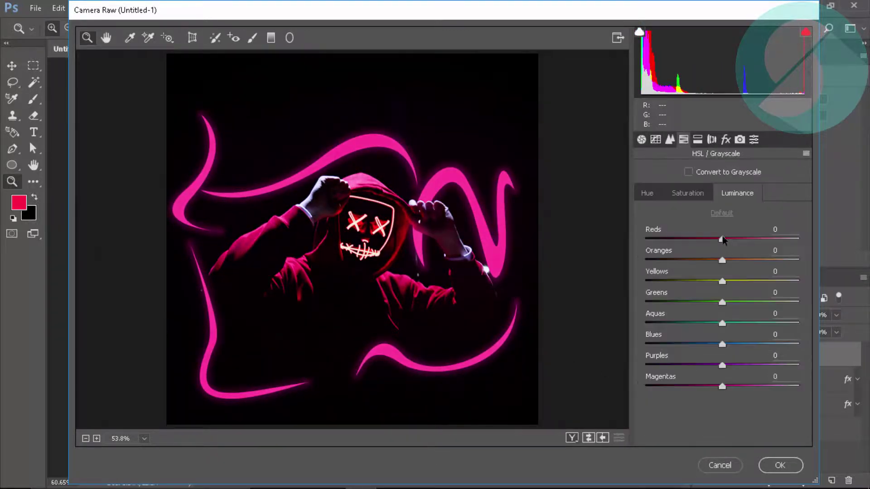
mouse_move(723, 239)
mouse_down()
mouse_move(669, 239)
mouse_move(750, 265)
mouse_up()
click(698, 139)
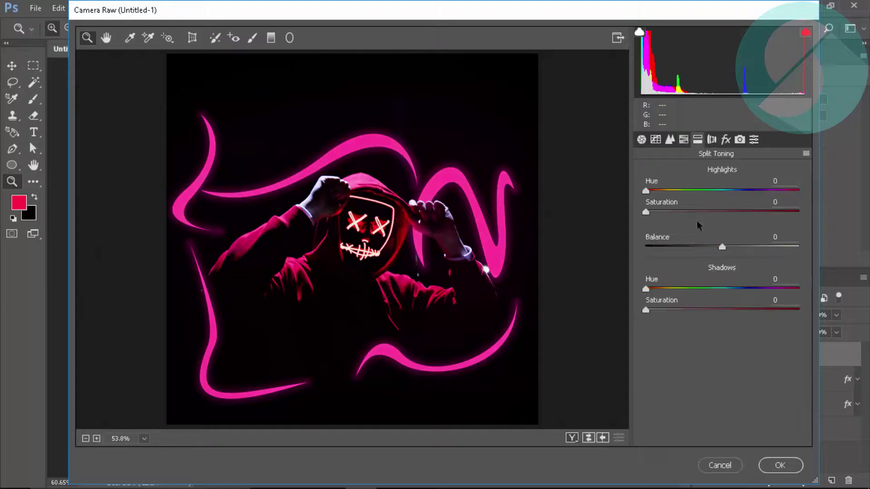
mouse_move(698, 212)
mouse_down()
mouse_move(746, 211)
mouse_move(686, 211)
mouse_up()
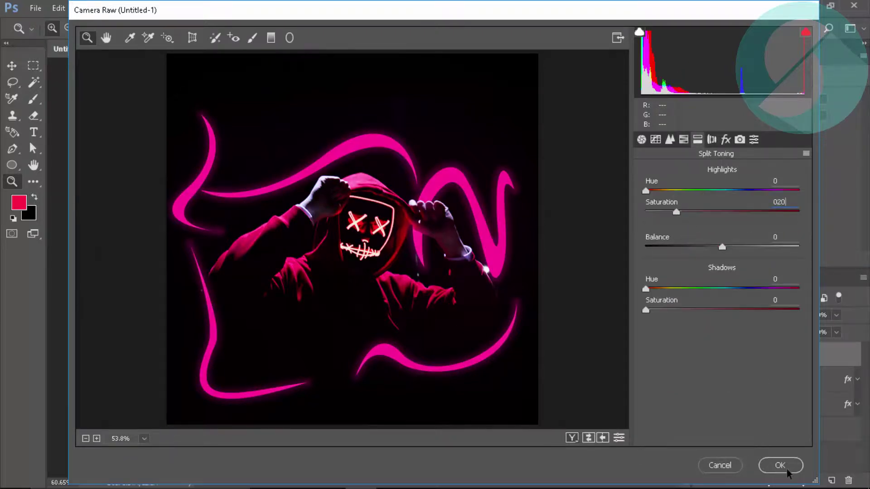
click(780, 465)
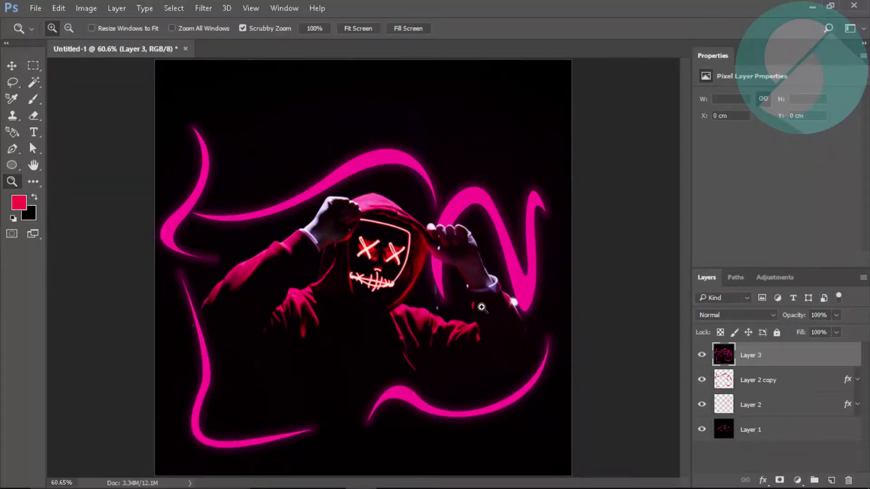
key(v)
click(730, 460)
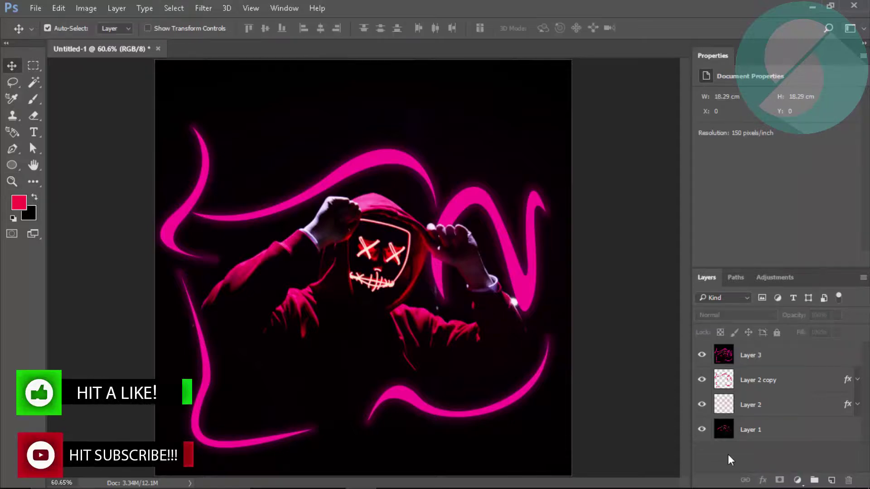